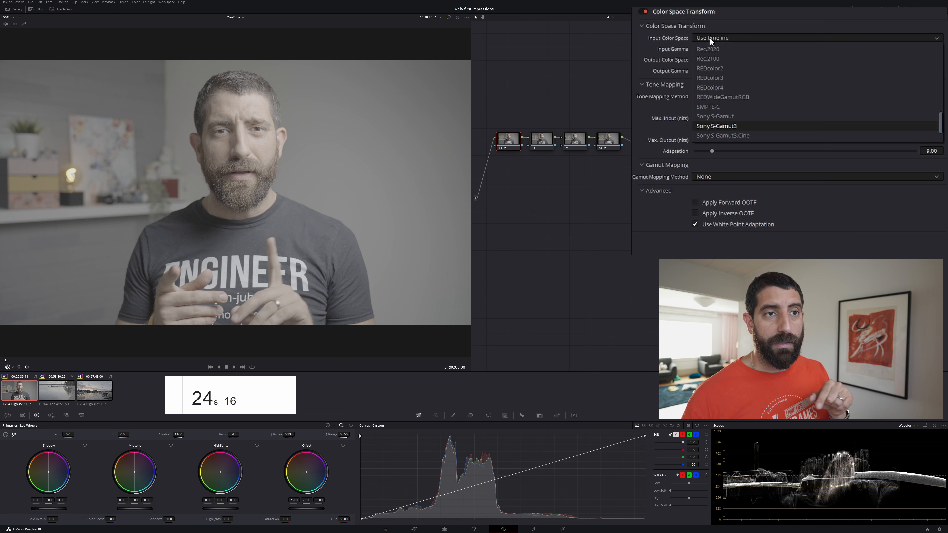
Set the first node's Color Space Transform input to Sony S-Gamut3 color space and Sony S-Log3 gamma.
key(Return)
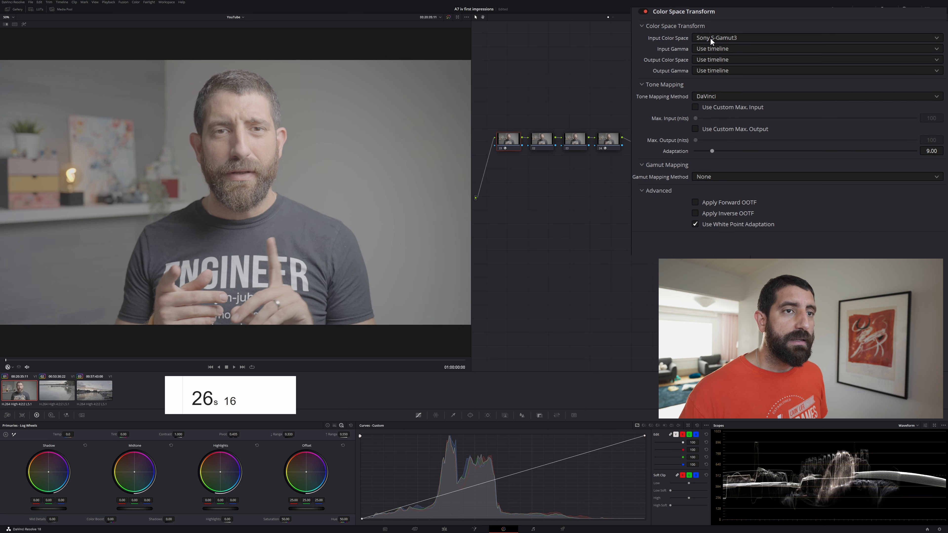
click(717, 52)
key(s)
key(Down)
key(Down)
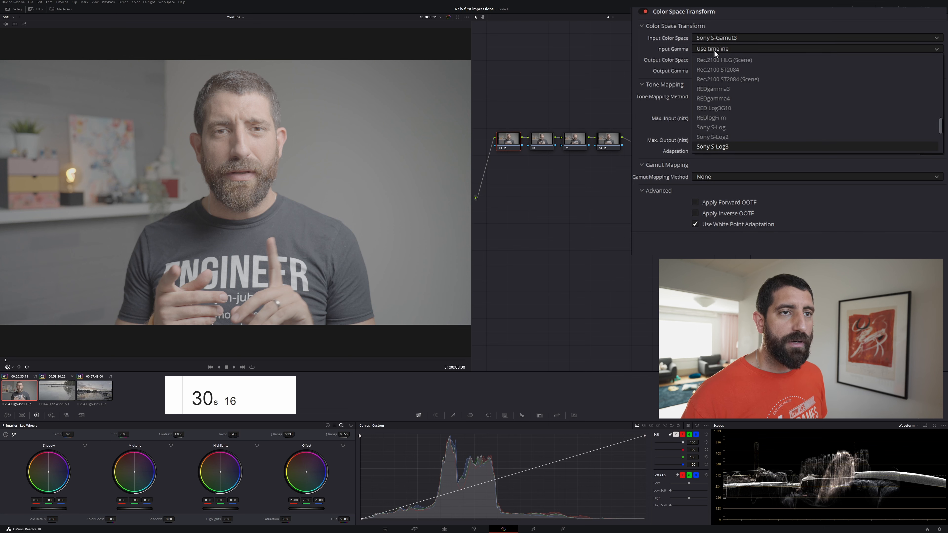
key(Return)
Set the first node's transform output to ARRI Wide Gamut 3 color space and ARRI LogC3 gamma.
click(712, 56)
key(Down)
key(Down)
key(Down)
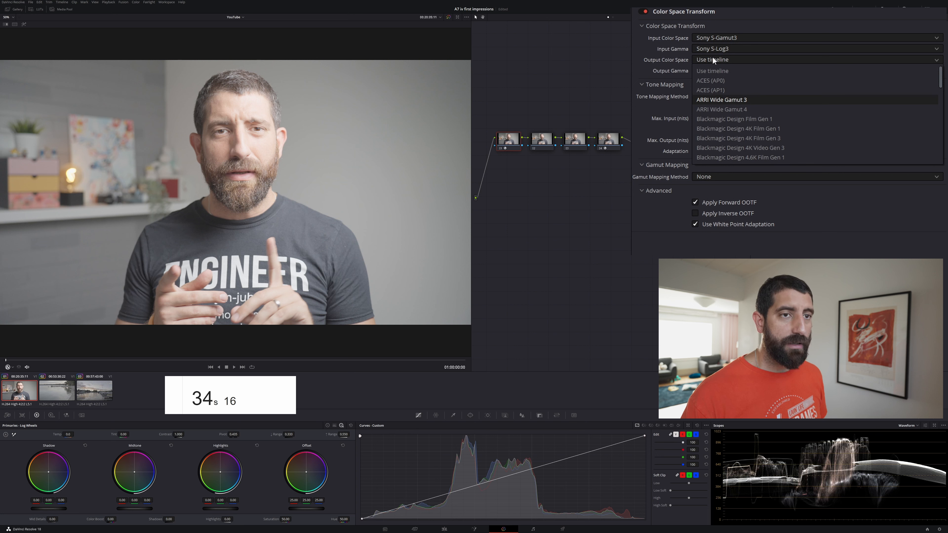
key(Return)
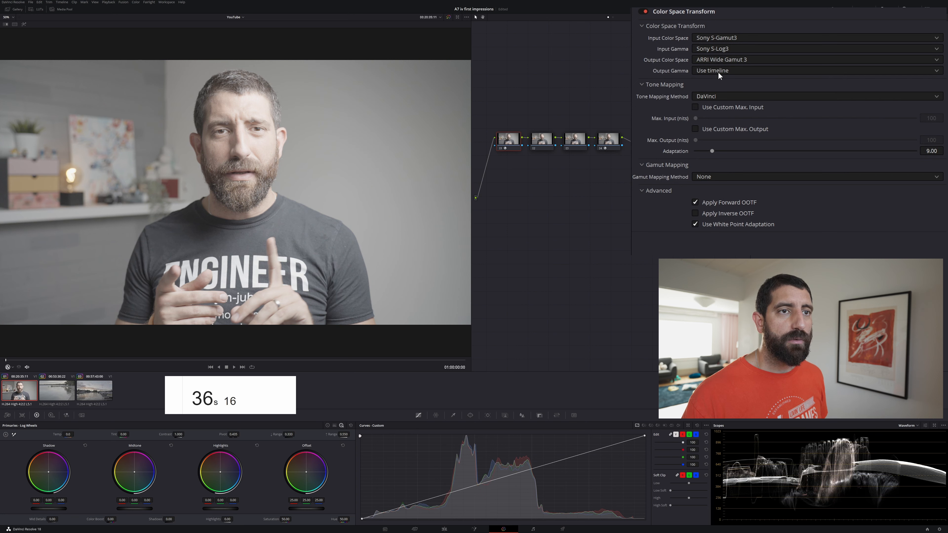
click(718, 71)
key(Down)
key(Down)
key(Down)
key(Down)
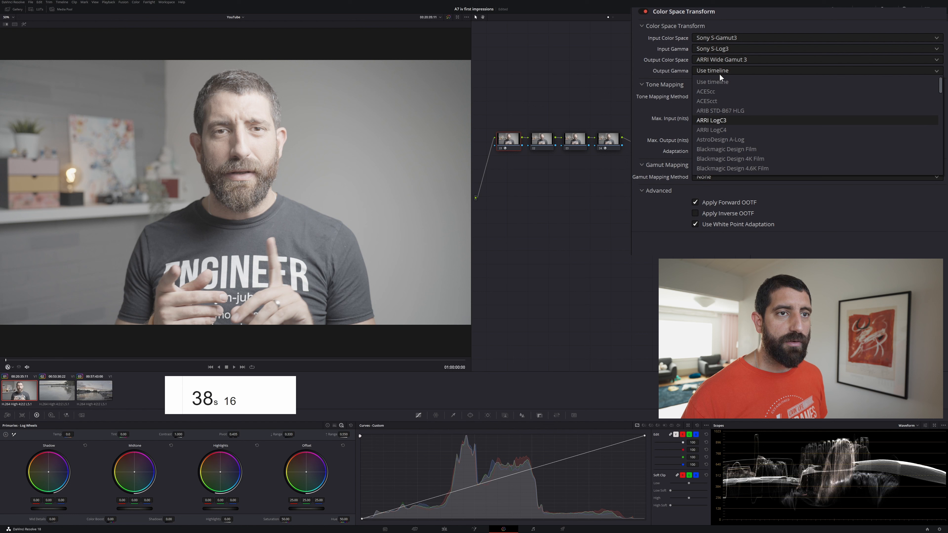
key(Return)
On the last node's Color Space Transform, set the input to ARRI Wide Gamut 3 color space and ARRI LogC3 gamma.
click(613, 144)
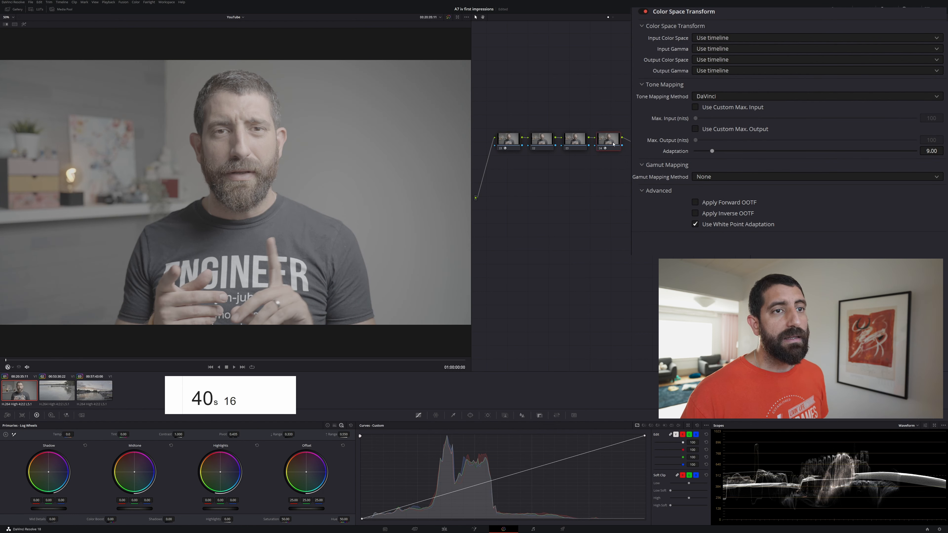
click(734, 37)
key(Down)
key(Down)
key(Down)
key(Return)
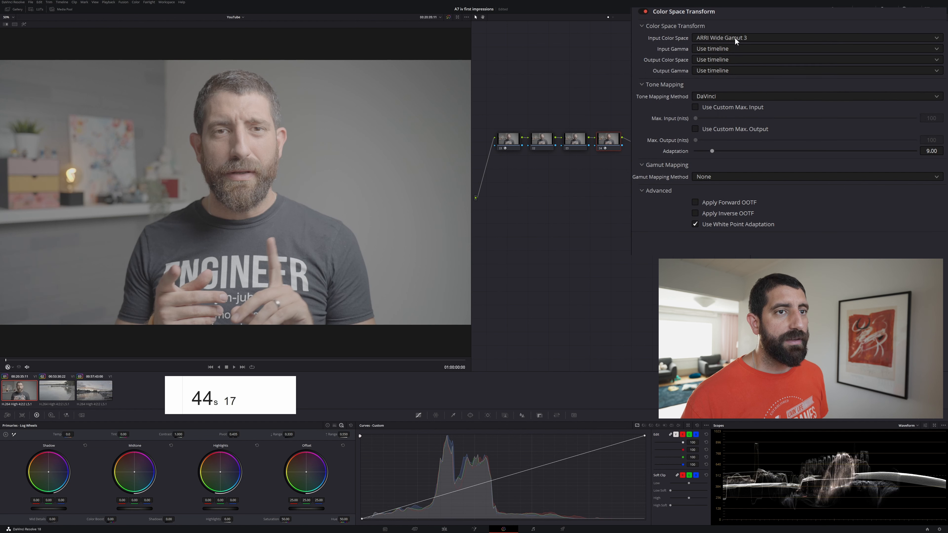
click(731, 48)
key(Down)
key(Down)
key(Down)
key(Down)
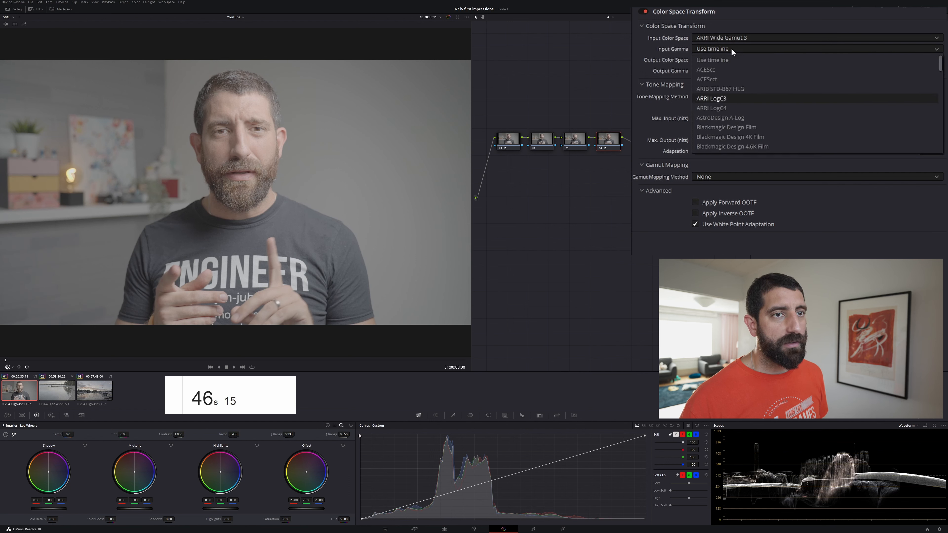
key(Return)
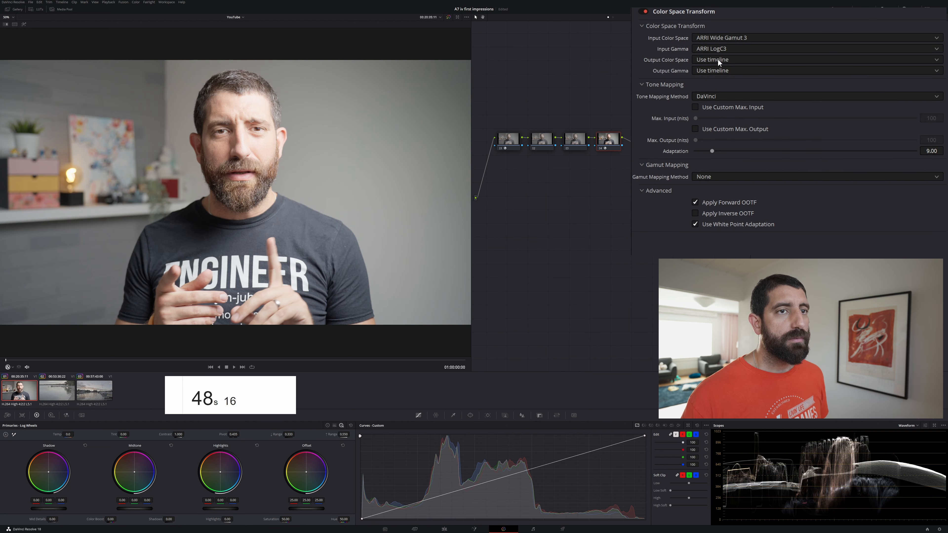
Set the last node's transform output color space and output gamma both to Rec.709.
click(717, 58)
key(r)
key(Return)
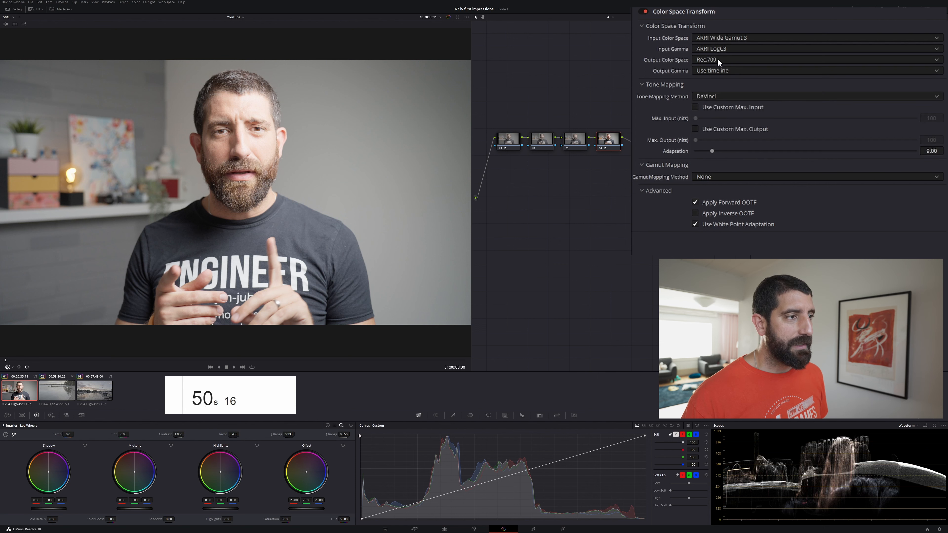
click(713, 71)
key(r)
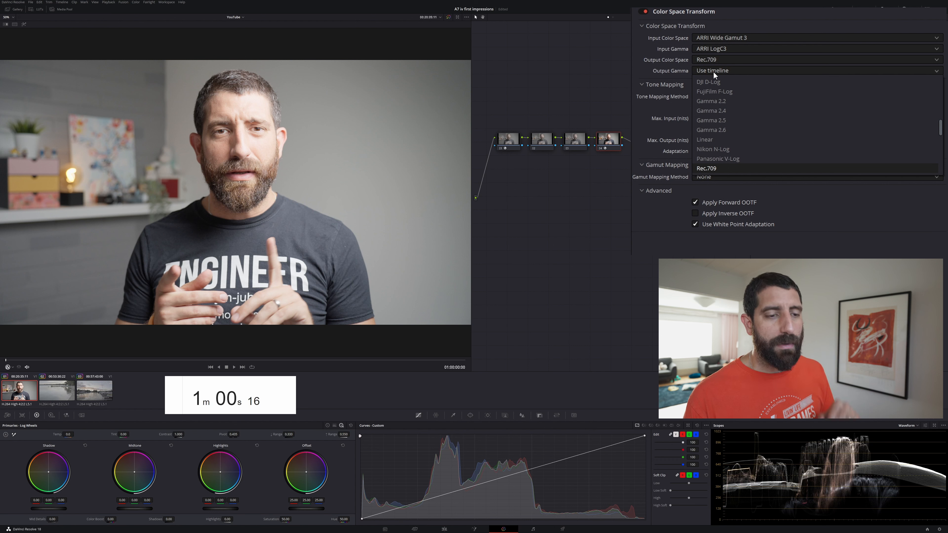
key(Return)
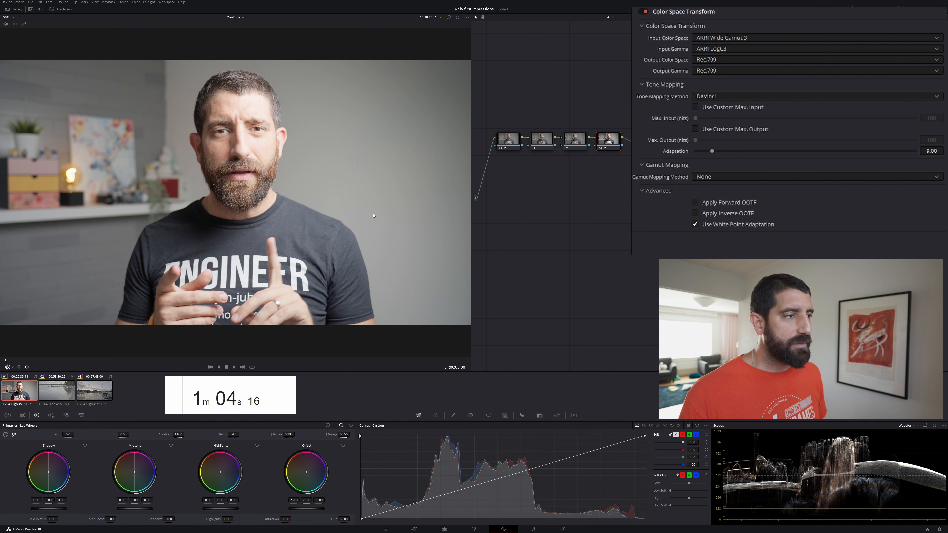
Darken the image by lowering the master Offset on the second node, and delete the unused third node.
click(541, 141)
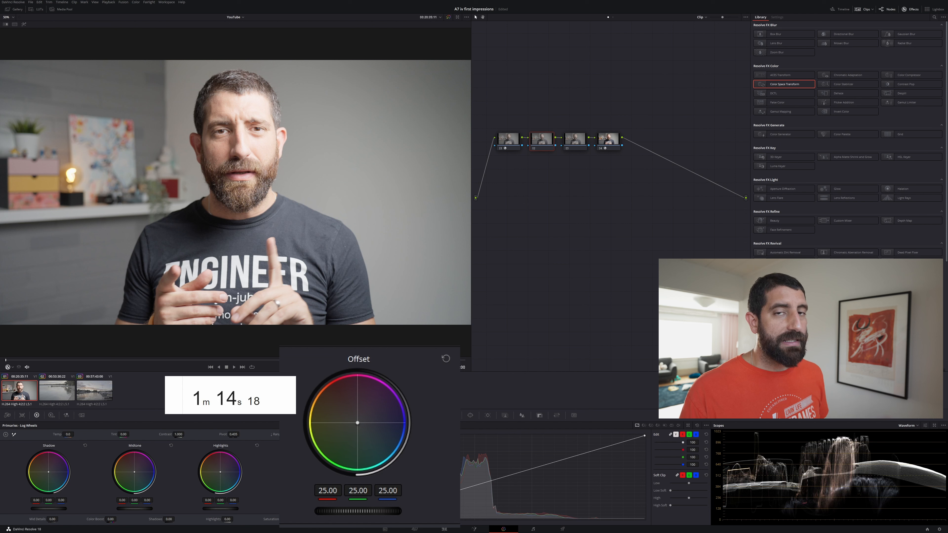
mouse_move(357, 511)
mouse_down()
mouse_move(320, 510)
mouse_move(341, 510)
mouse_up()
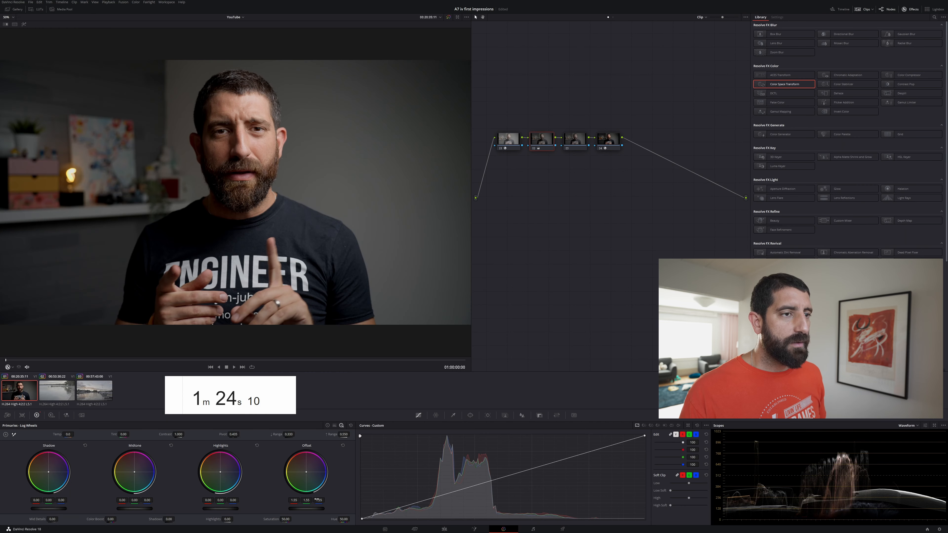
click(574, 139)
key(Delete)
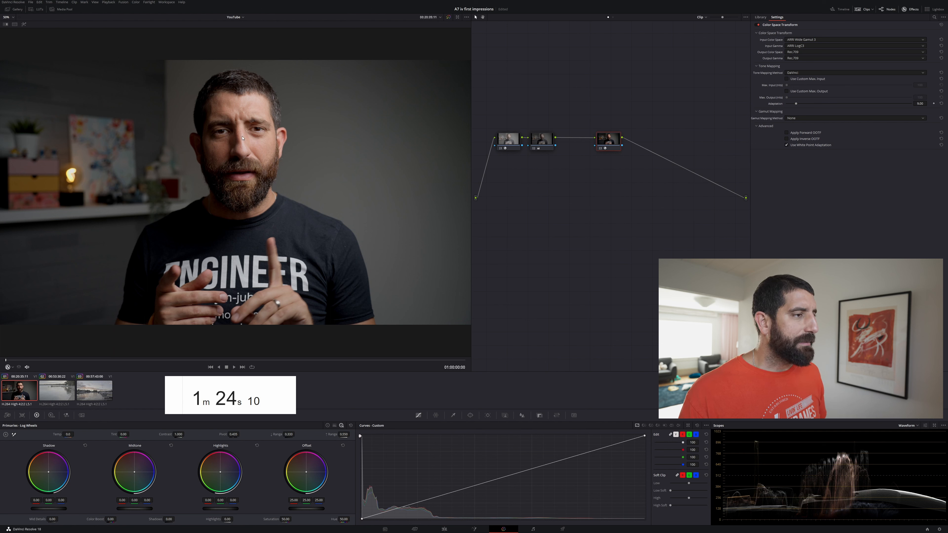
Switch the scopes to Vectorscope and show them enlarged in a floating window beside the viewer.
click(906, 425)
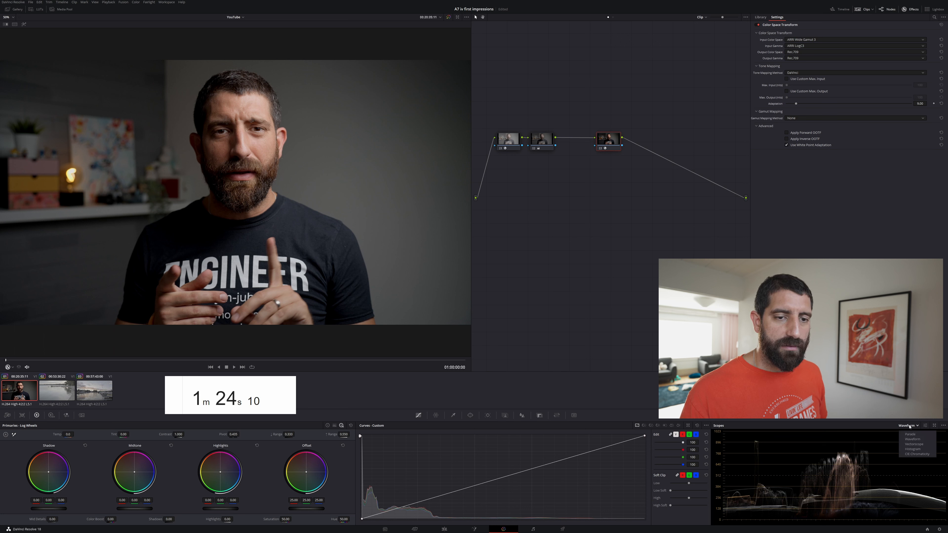
click(919, 447)
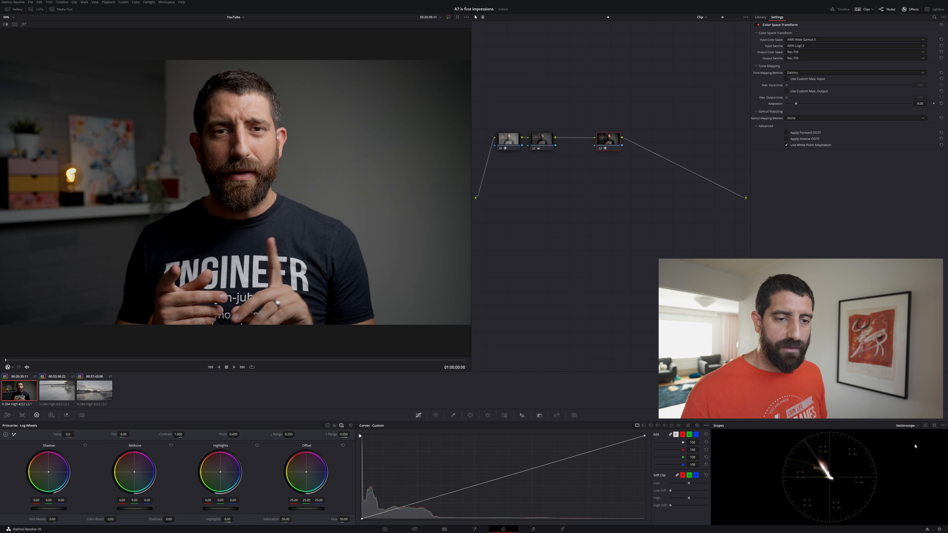
click(934, 425)
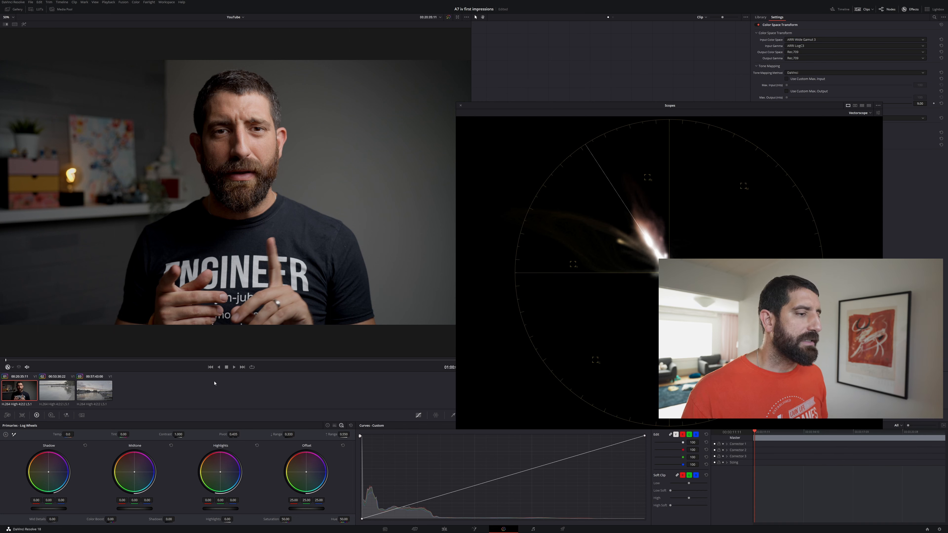
drag(540, 107, 549, 157)
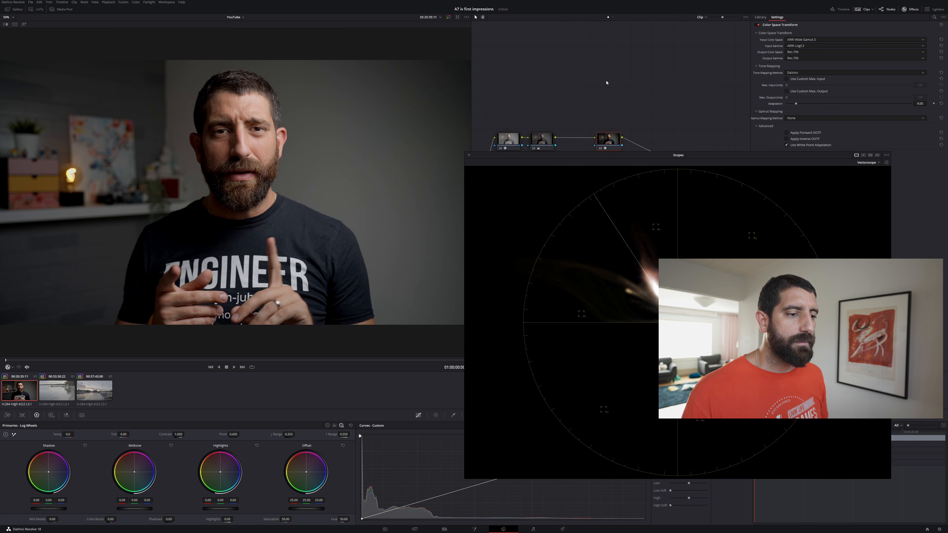
drag(637, 153, 666, 32)
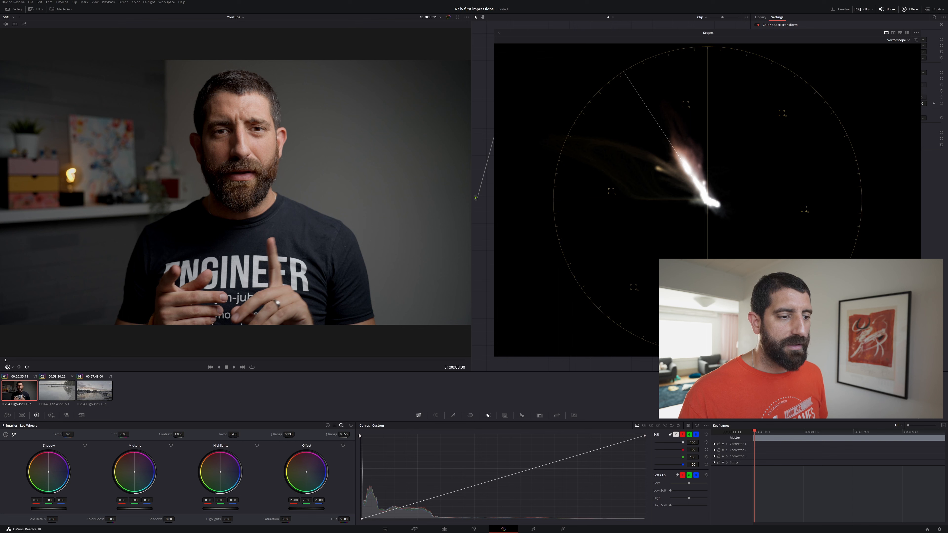
Add a circular window fitted around the man's face and highlight it to isolate the skin tones on the vectorscope.
click(470, 415)
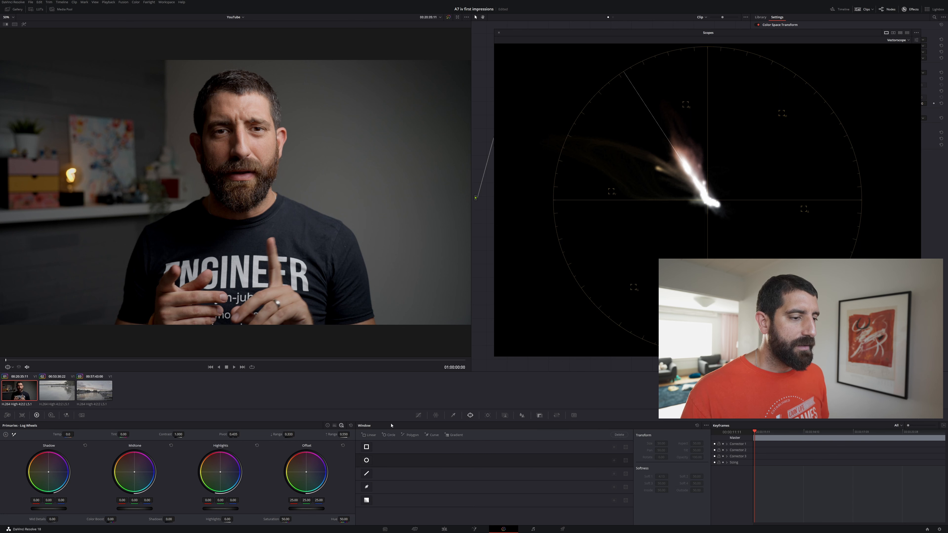
click(388, 434)
drag(228, 192, 235, 138)
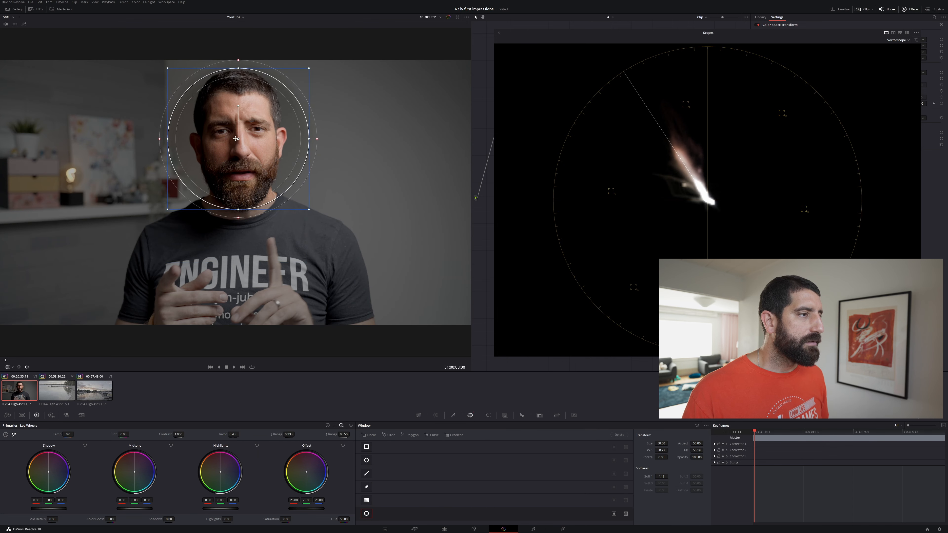
drag(310, 69, 276, 107)
drag(231, 150, 223, 135)
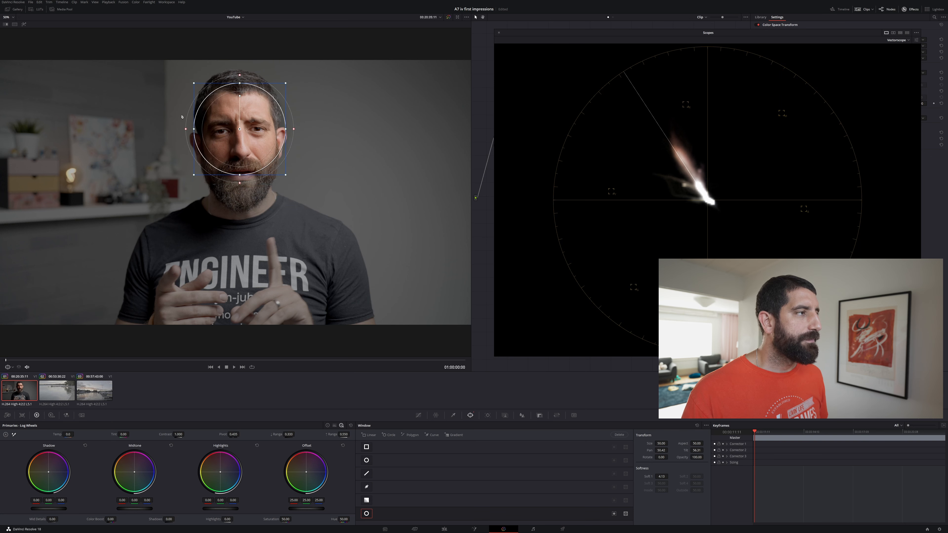
click(23, 26)
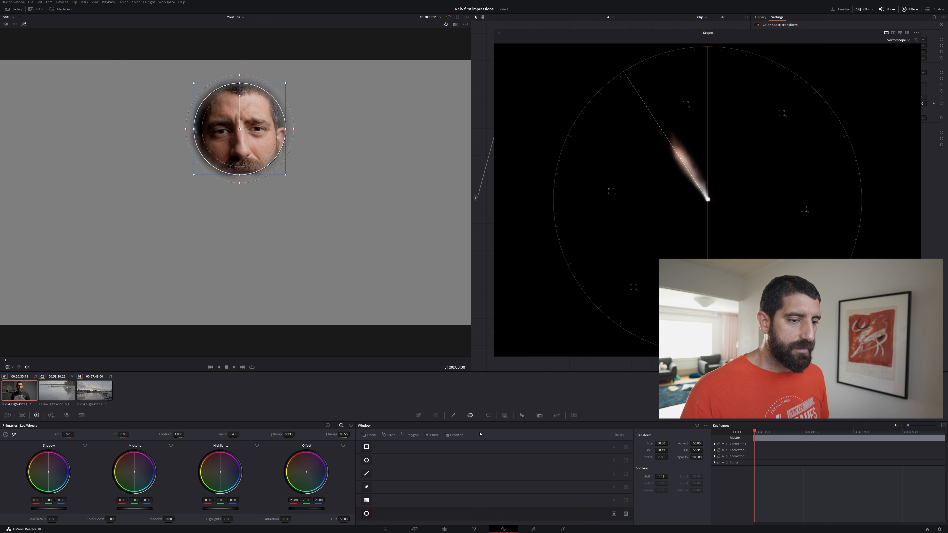
Delete the circular face window and close the enlarged scopes.
click(619, 434)
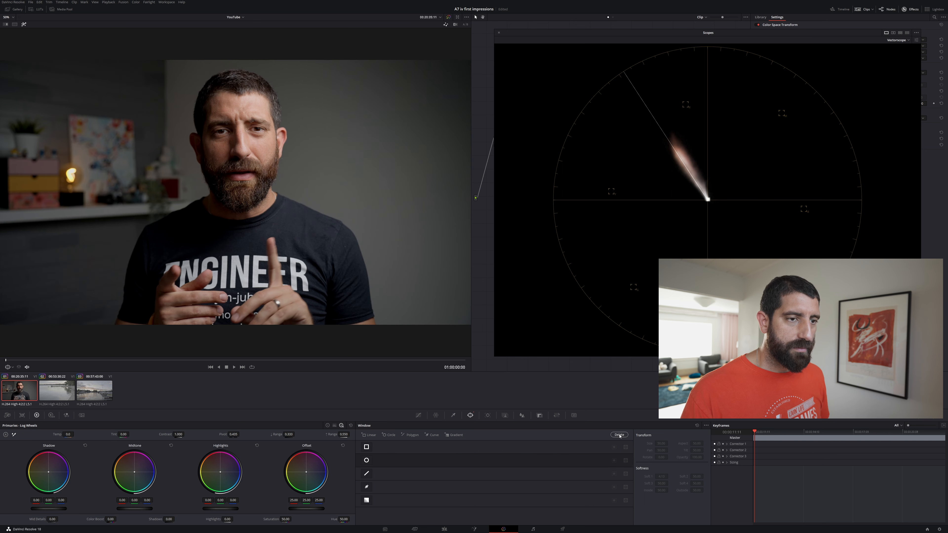
click(499, 33)
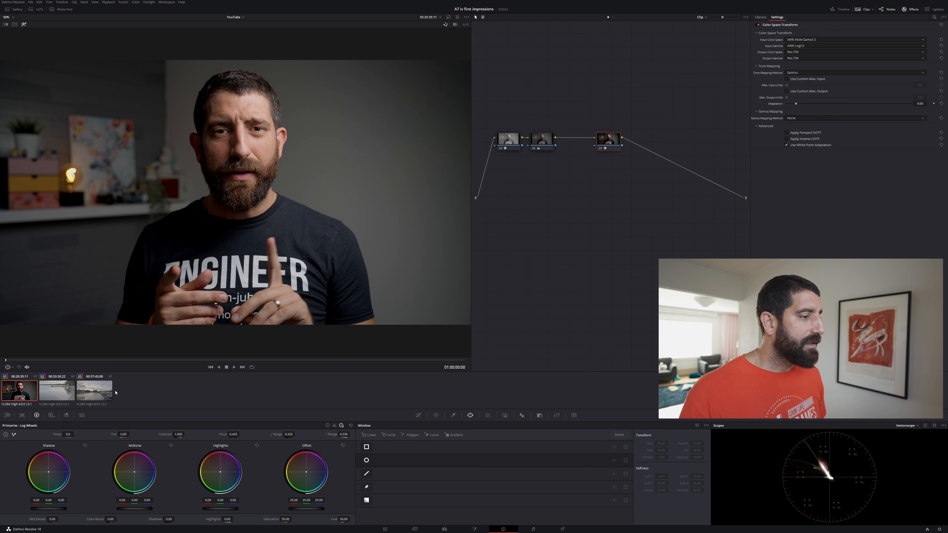
Apply the grade from one clip prior to the second clip, the lakeshore shot.
click(67, 398)
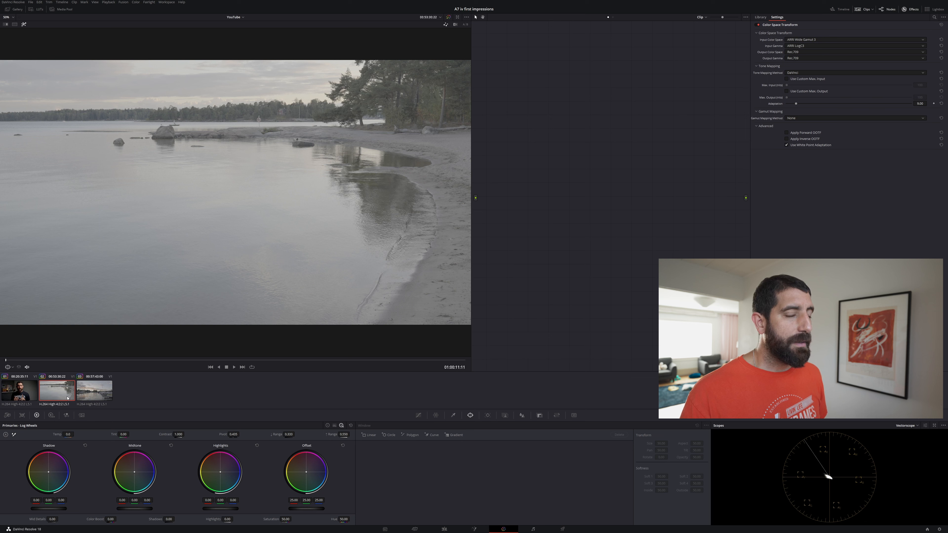
click(135, 2)
click(153, 38)
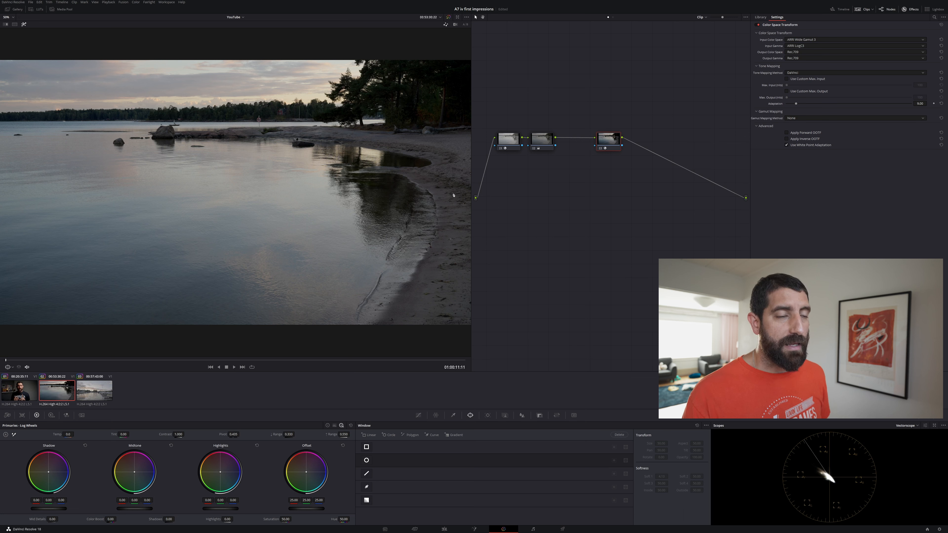
Turn off the highlight view and brighten the lakeshore clip by raising the master Offset on its second node.
click(538, 143)
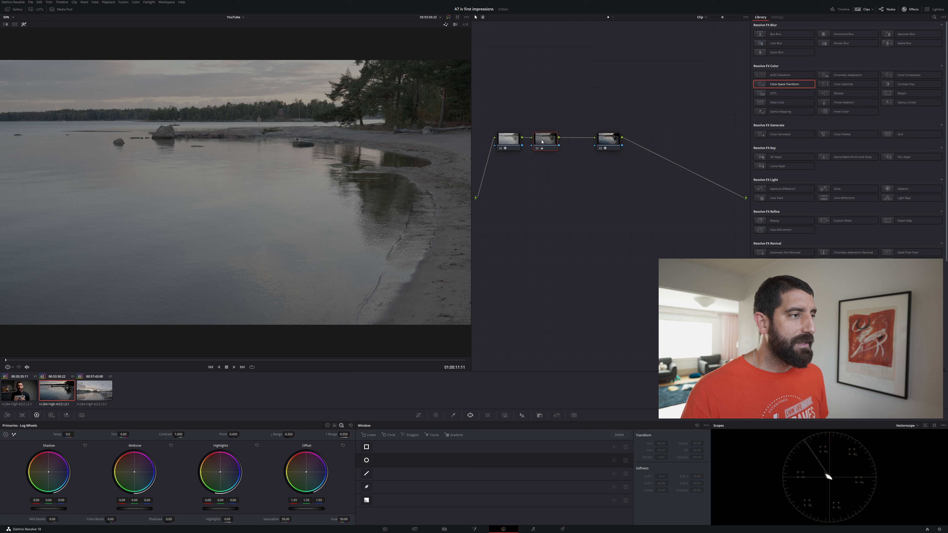
click(23, 24)
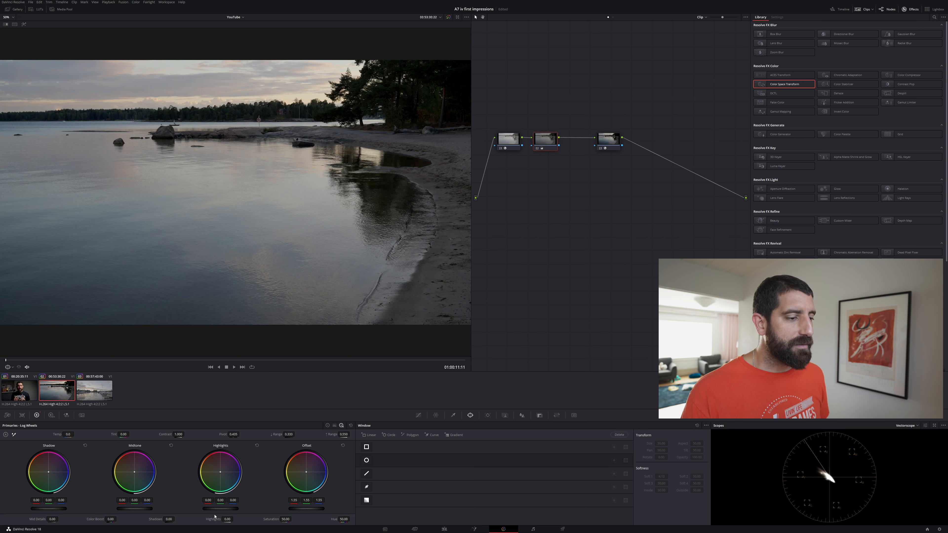
drag(304, 511, 325, 508)
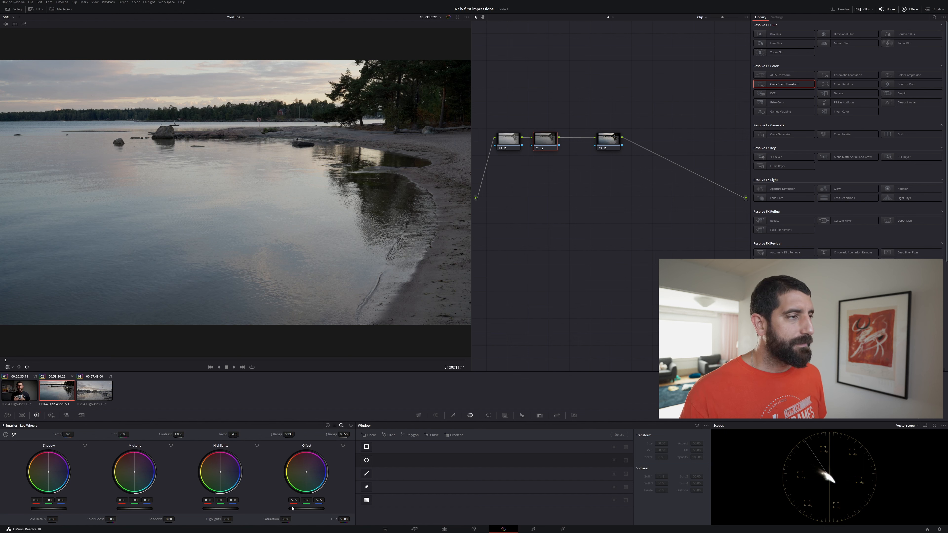
Apply the grade from one clip prior to the third clip, the marina shot, and lift its Shadow level.
click(95, 396)
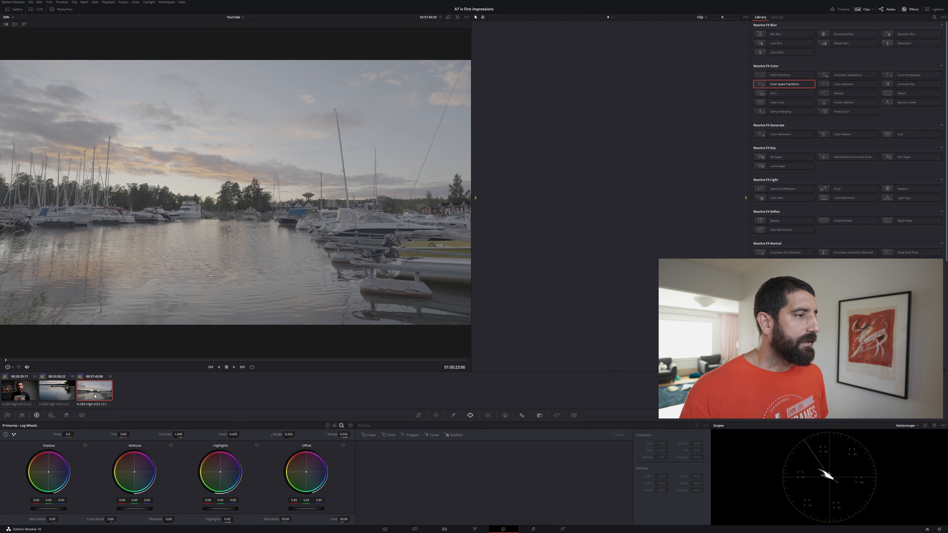
click(136, 3)
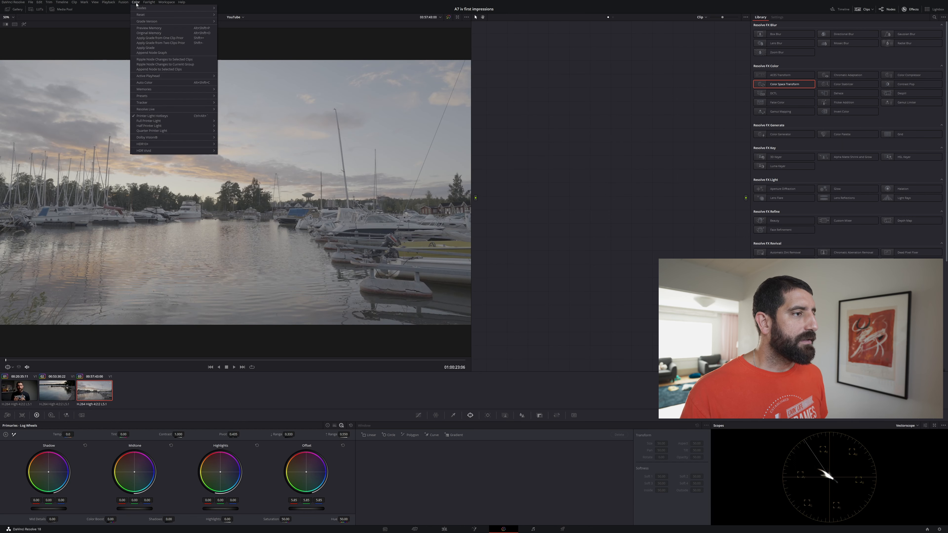
click(148, 37)
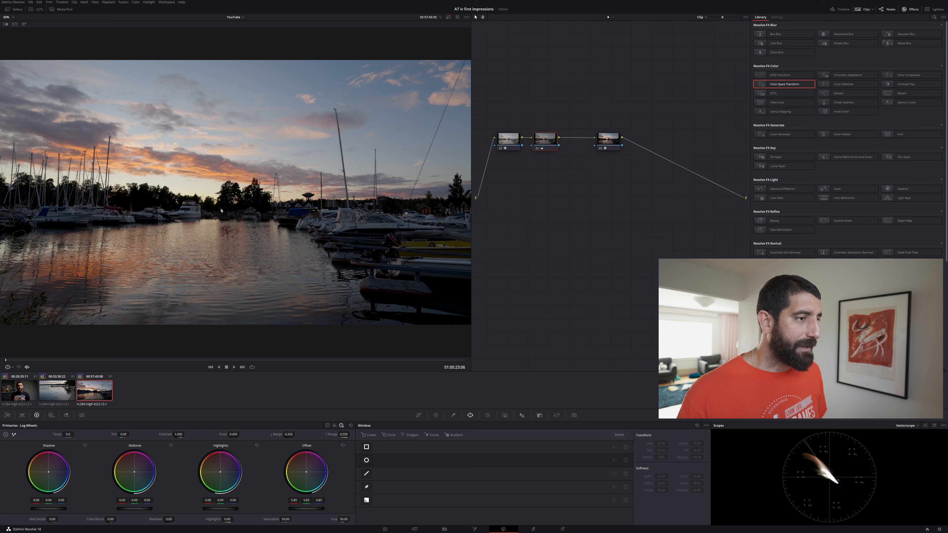
drag(49, 511, 66, 510)
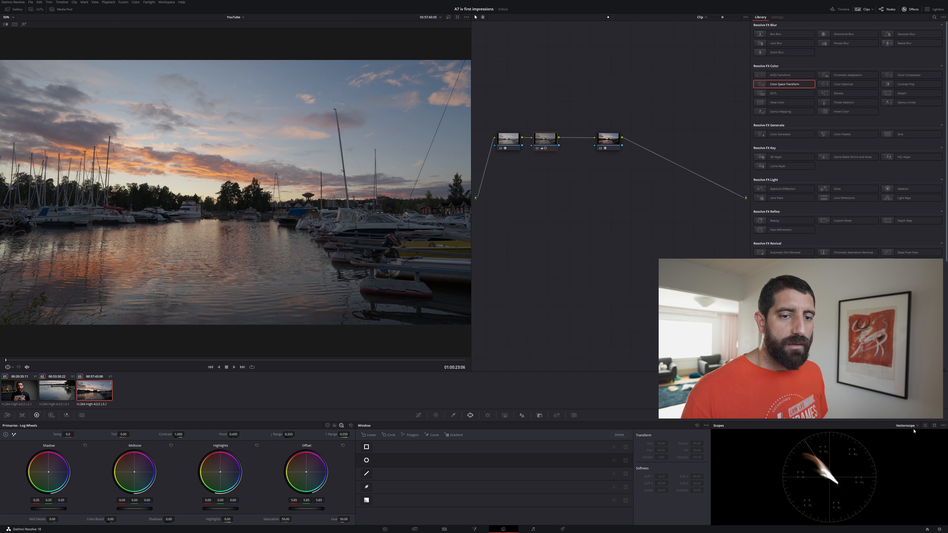
Switch the scope to Waveform and raise the Shadow level of the marina clip's second node.
click(907, 425)
click(909, 439)
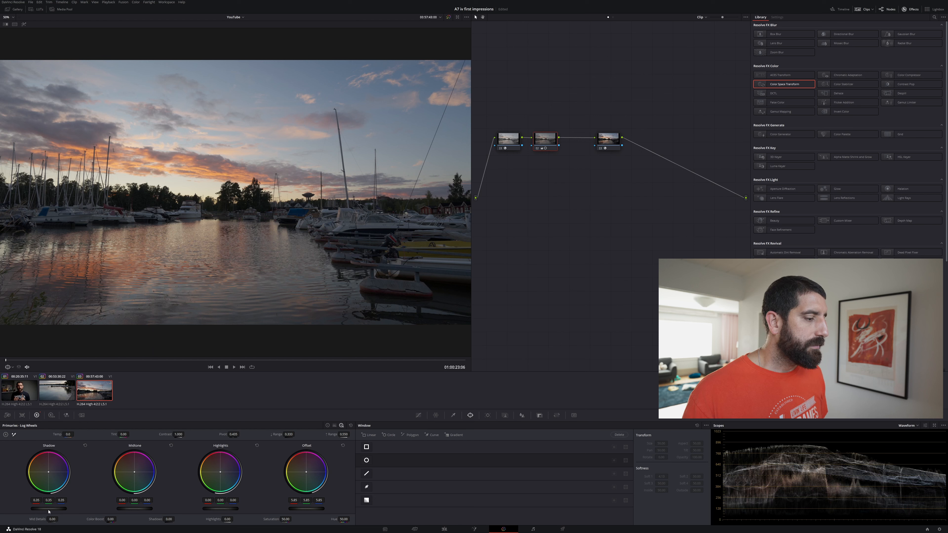
drag(44, 508, 64, 509)
Add a serial node after the second node and shift the sky's blues toward teal with the Hue Vs Hue curve.
key(alt+s)
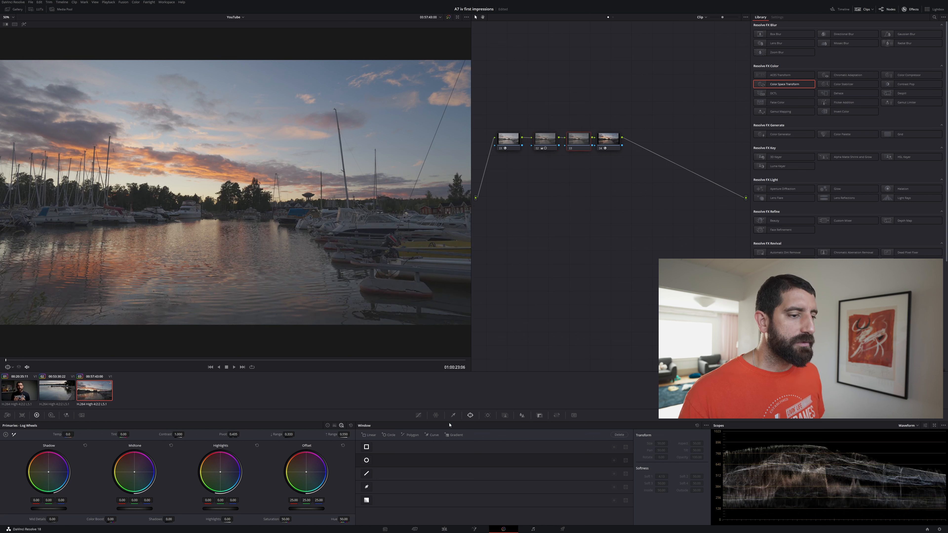
click(419, 415)
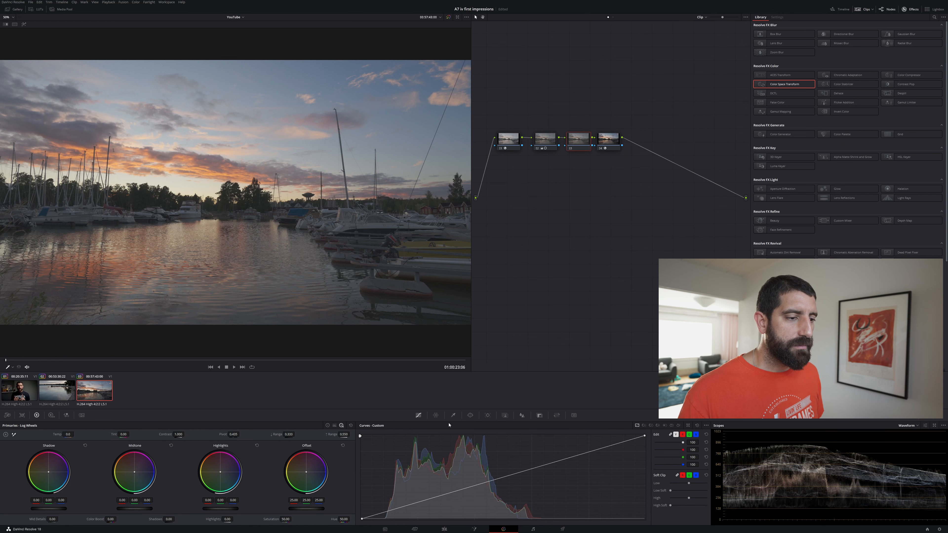
click(650, 425)
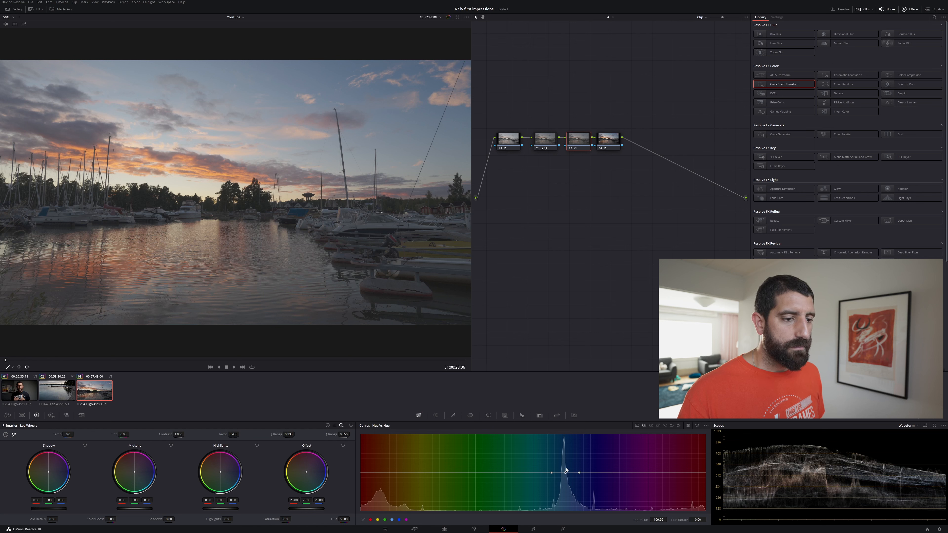
drag(565, 473, 566, 466)
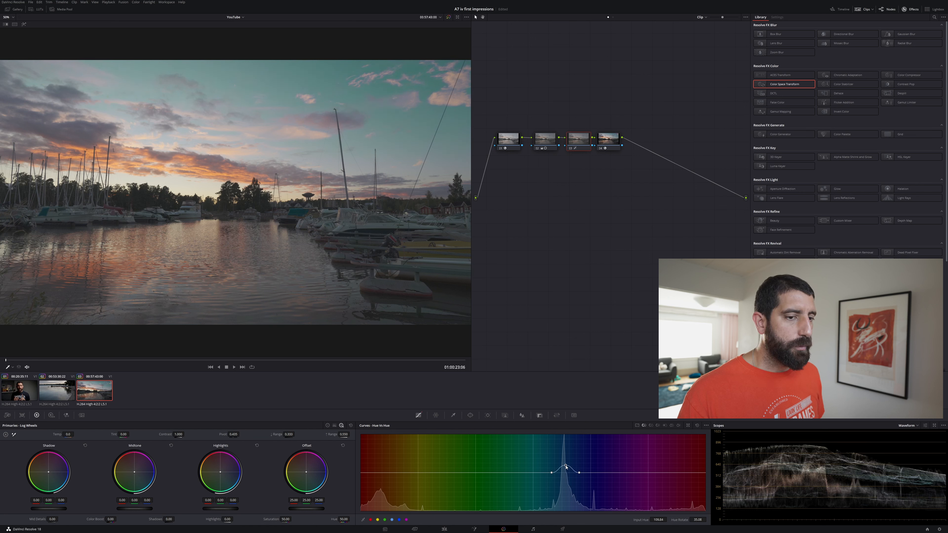
Clear the hue shift and boost the saturation of the sky's blues with the Hue Vs Sat curve.
click(697, 425)
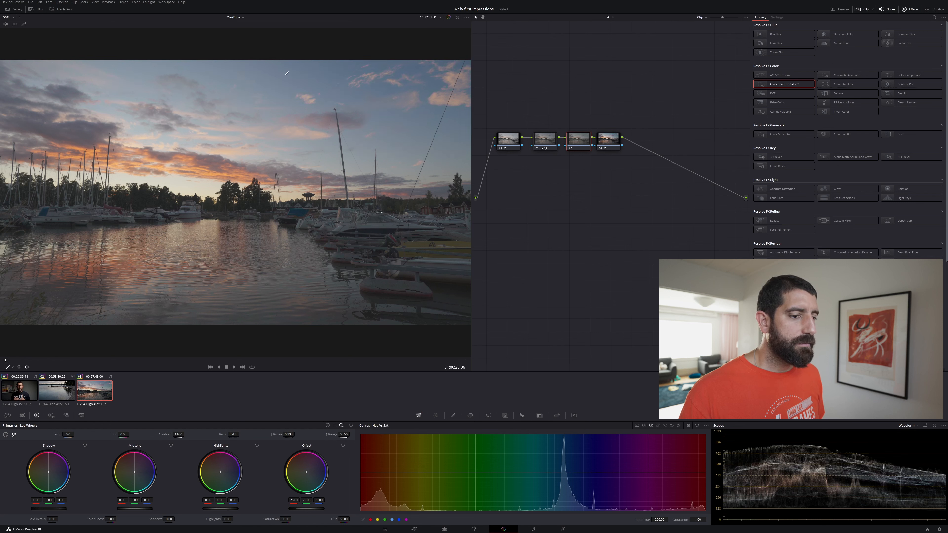
drag(563, 475, 566, 459)
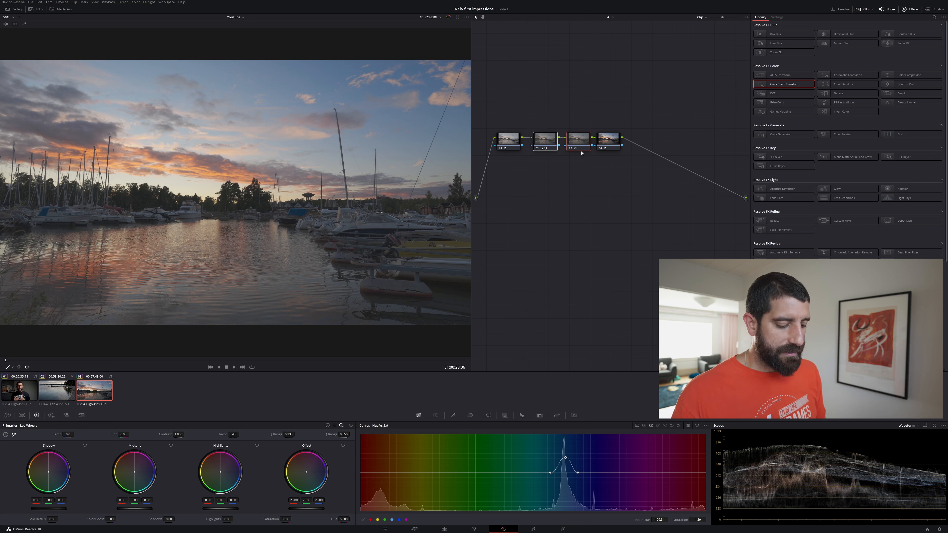
Replace the two middle adjustment nodes with one new serial node after the first and darken the image by lowering its master Offset to about 6.20.
key(Delete)
click(507, 146)
key(alt+s)
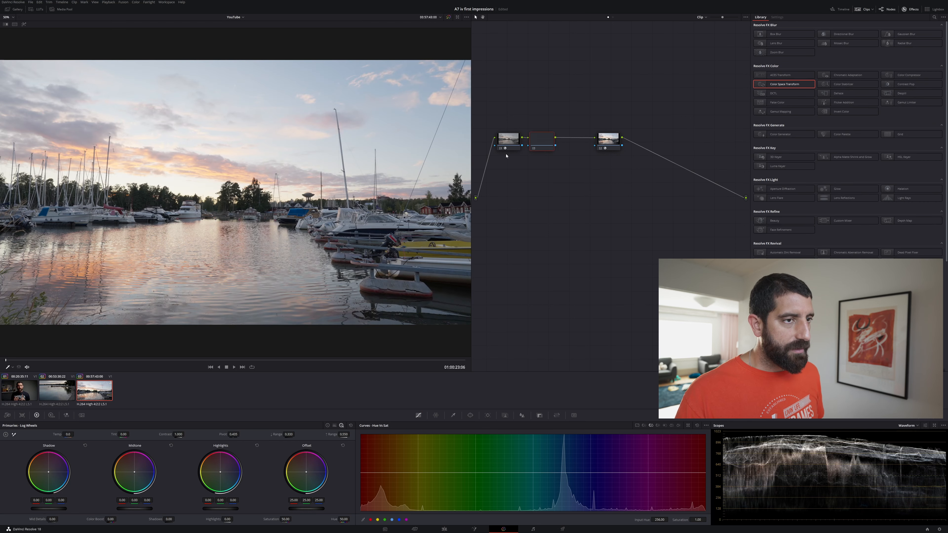
drag(306, 508, 280, 509)
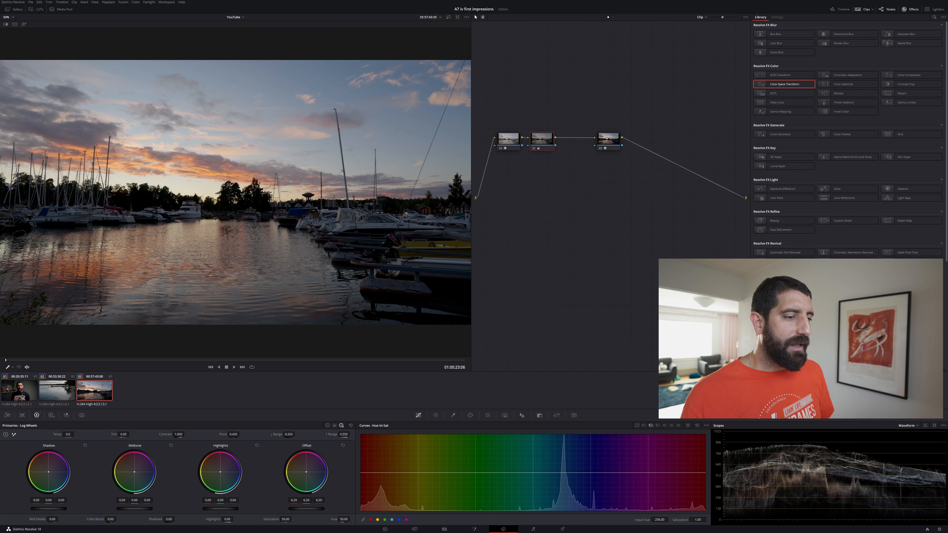
Show the Color Warper and examine the Color Space Transform settings of the first node.
click(452, 415)
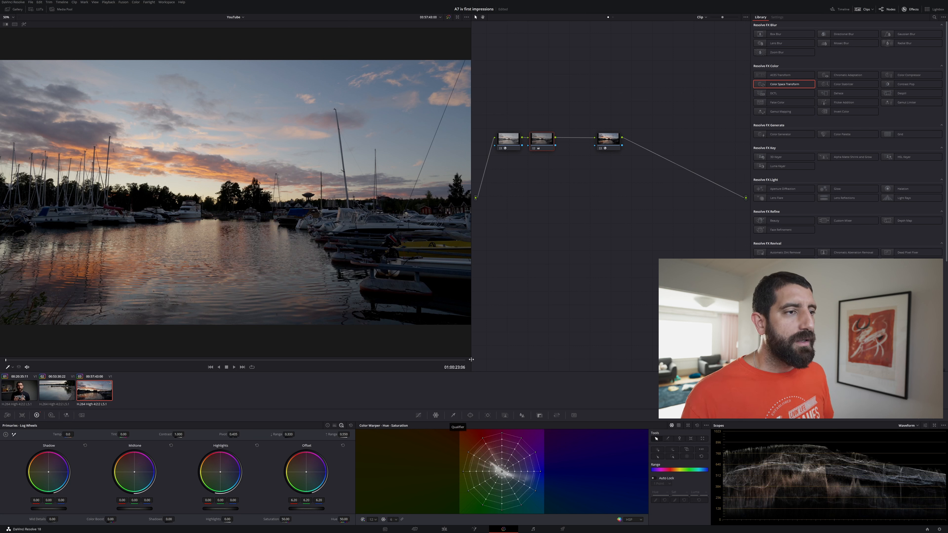
click(511, 143)
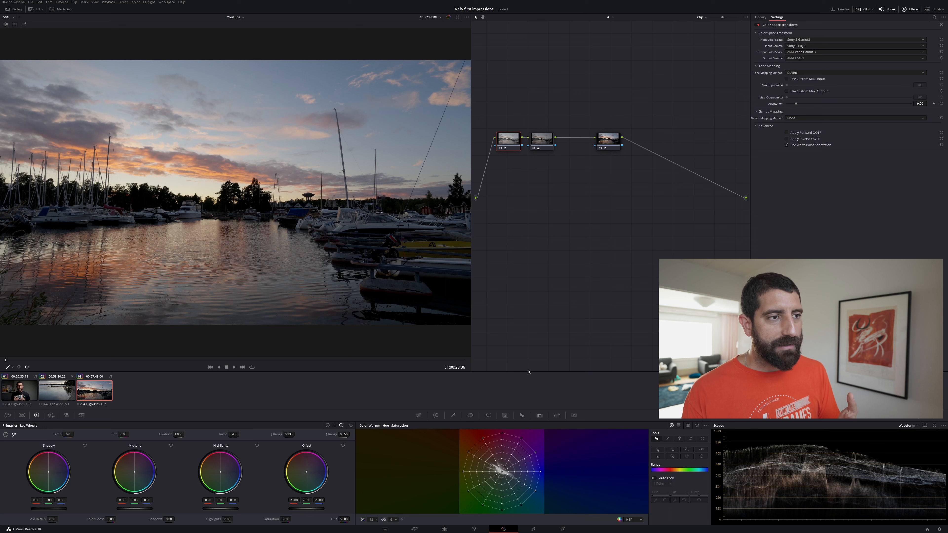
Spread out the node graph by moving the final transform node farther along and placing the exposure node midway between the two transform nodes.
drag(609, 148, 660, 143)
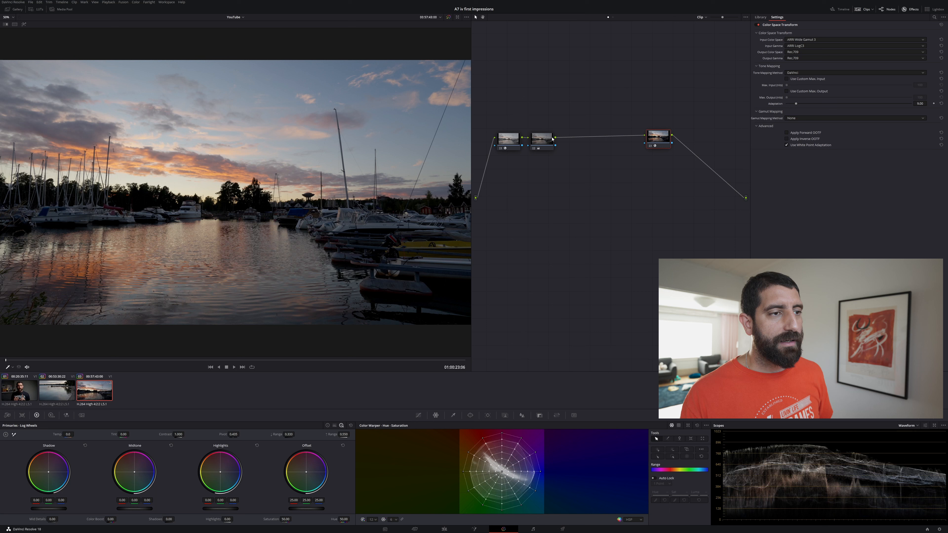
drag(552, 139, 584, 148)
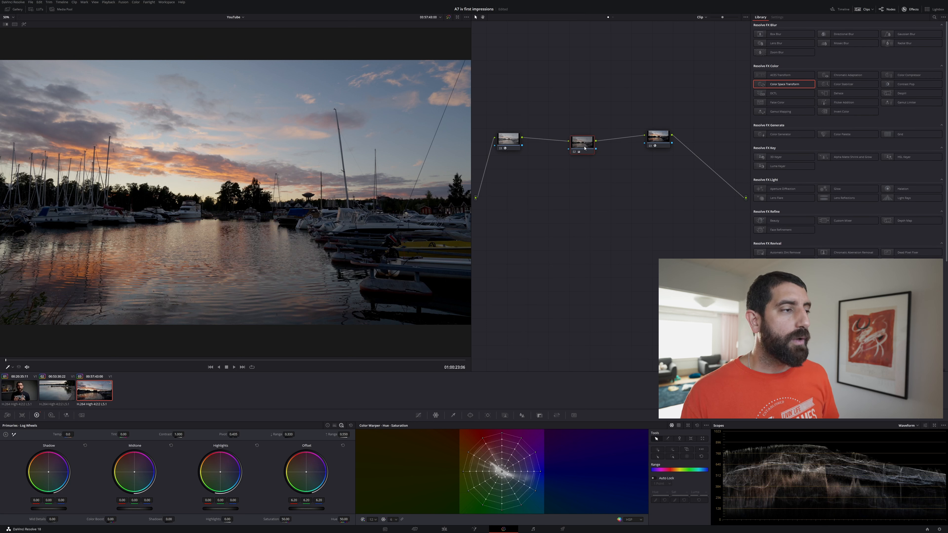